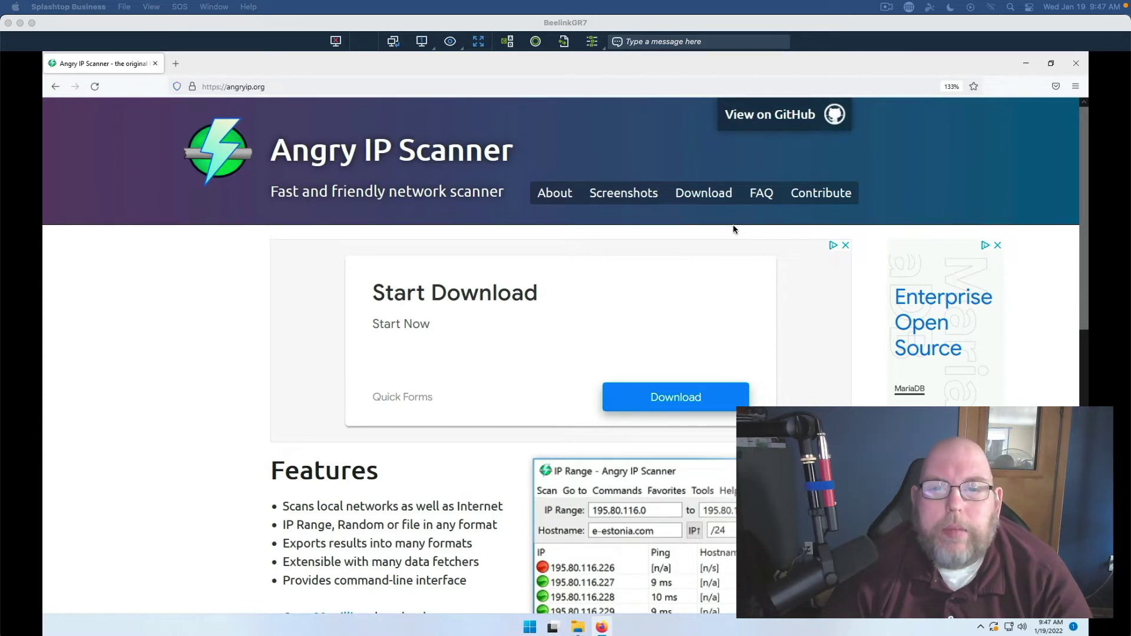
- Open the Angry IP Scanner Windows download page in Firefox, then minimize the browser
scroll(270, 342, "down", 3)
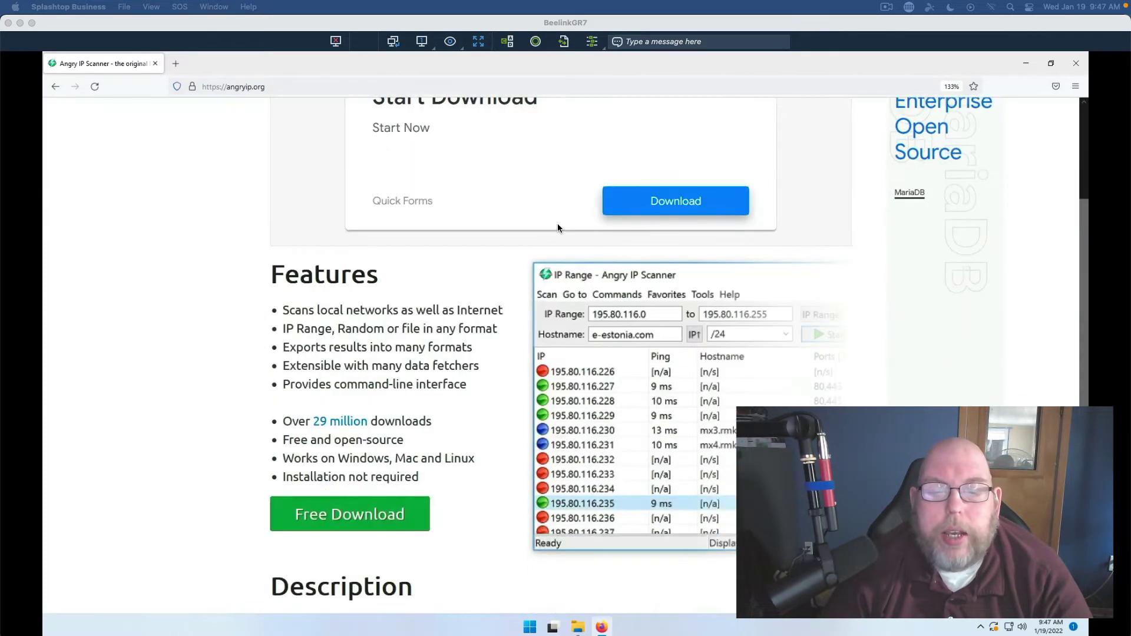
scroll(557, 224, "up", 3)
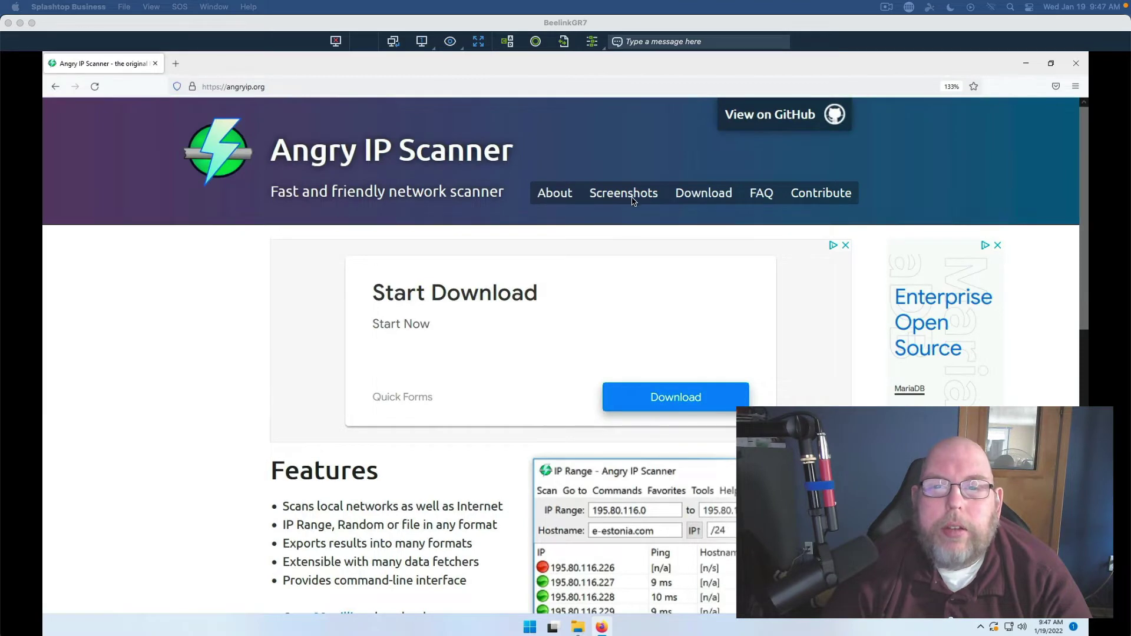
left_click(691, 196)
left_click(691, 196)
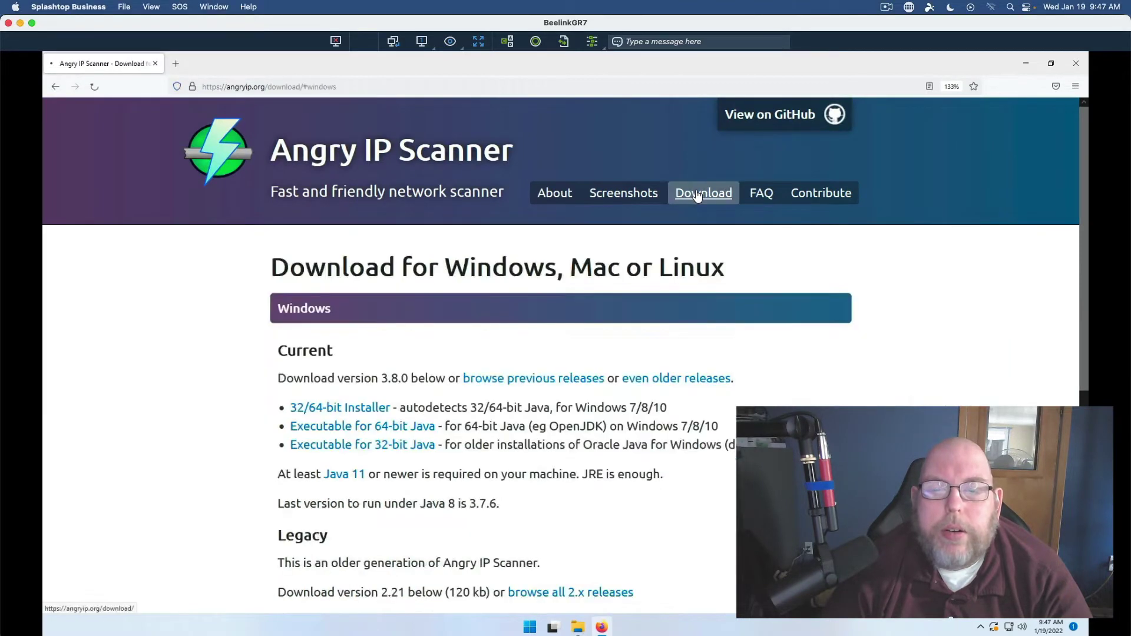
scroll(612, 401, "down", 3)
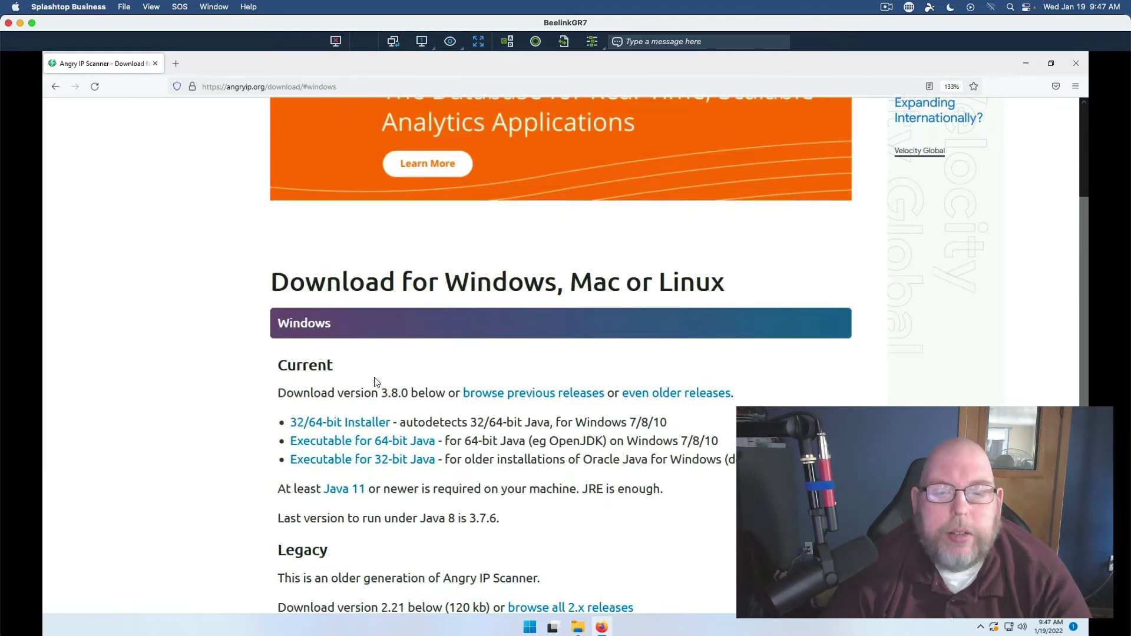
scroll(371, 378, "down", 3)
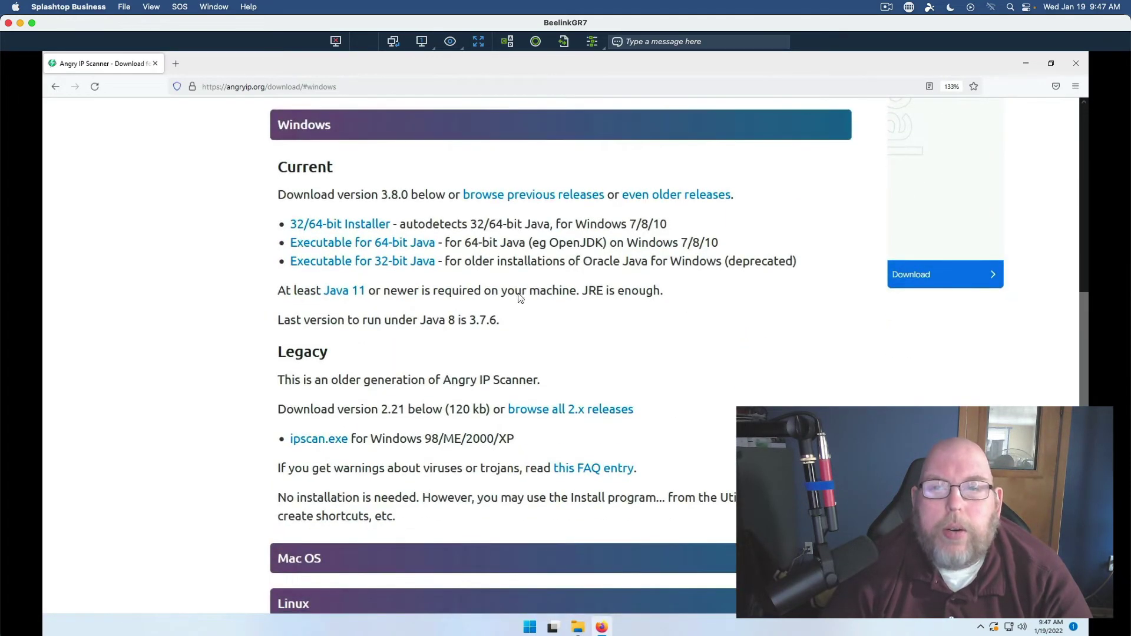
left_click(1024, 64)
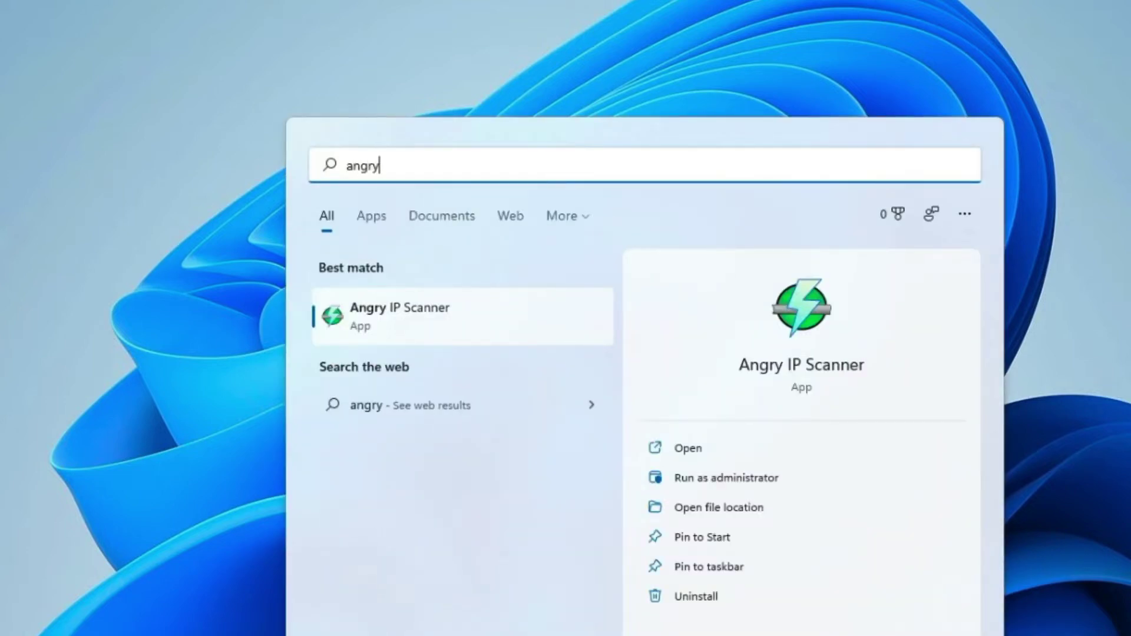
- Launch Angry IP Scanner from the Start menu search for 'angry'
key("Return")
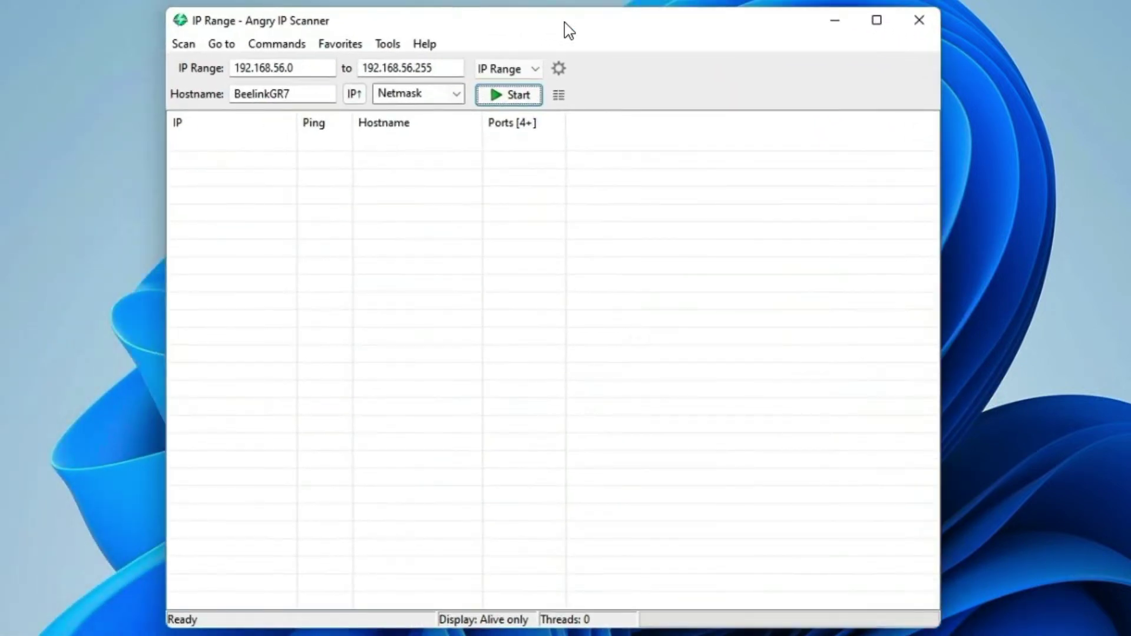
- Set the IP range to run from 172.16.74.1 to 172.16.74.254
left_click(314, 71)
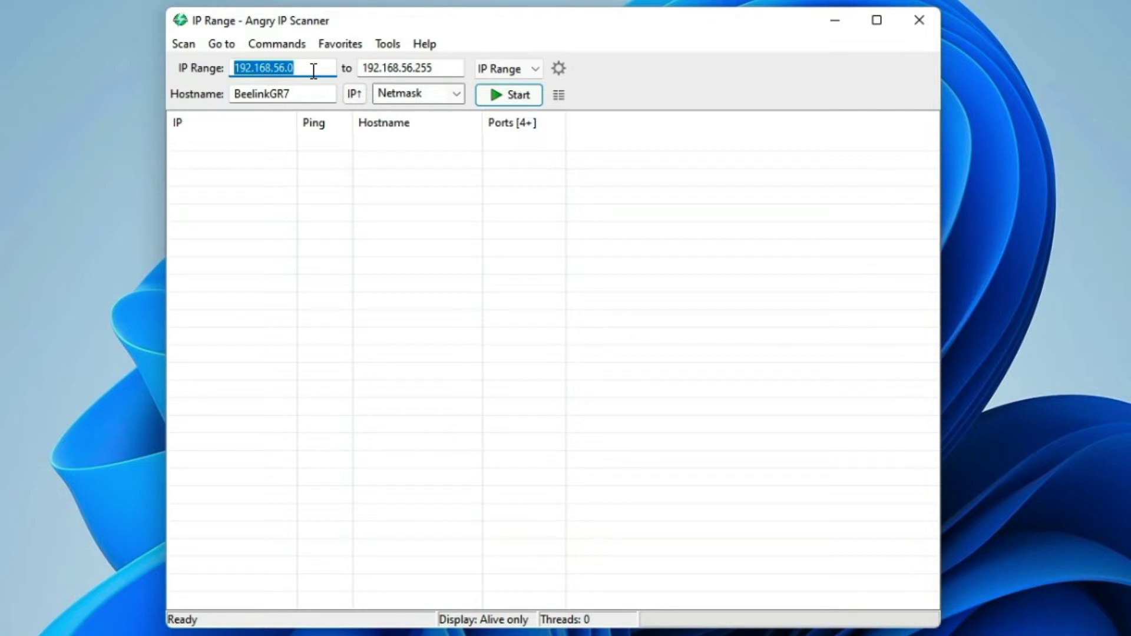
type("172.16.74")
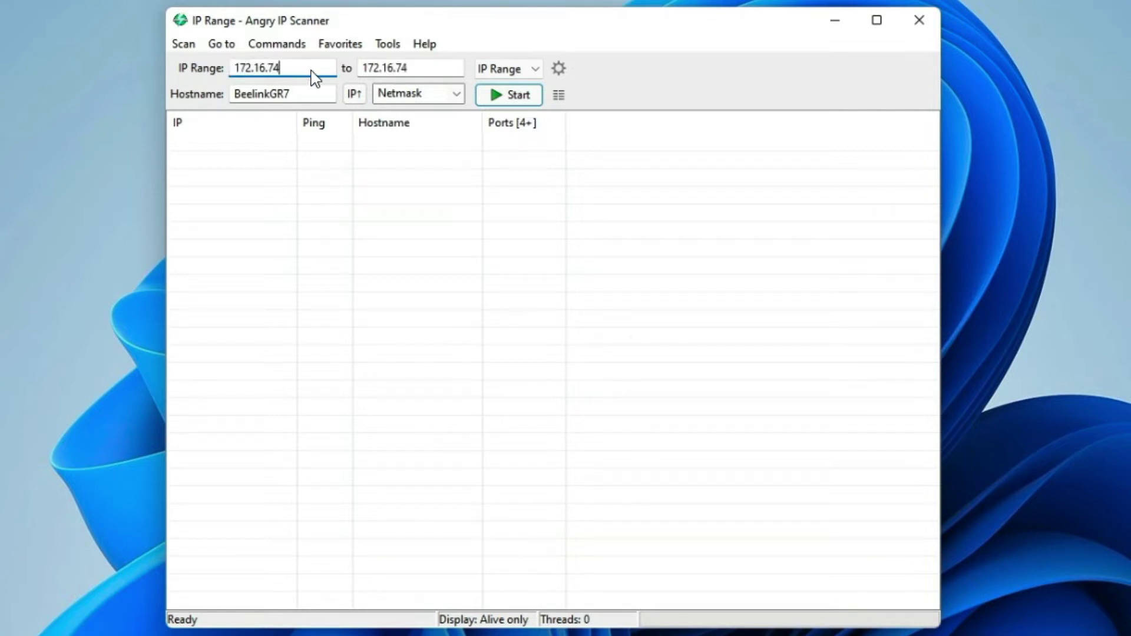
type(".1")
key("Tab")
key("BackSpace")
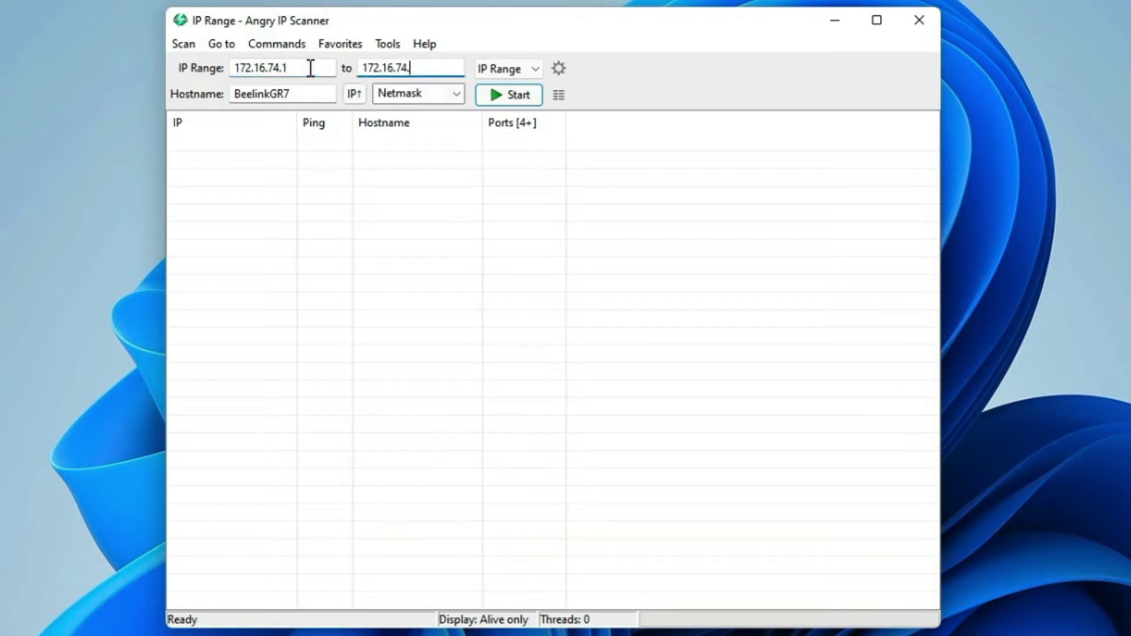
type("254")
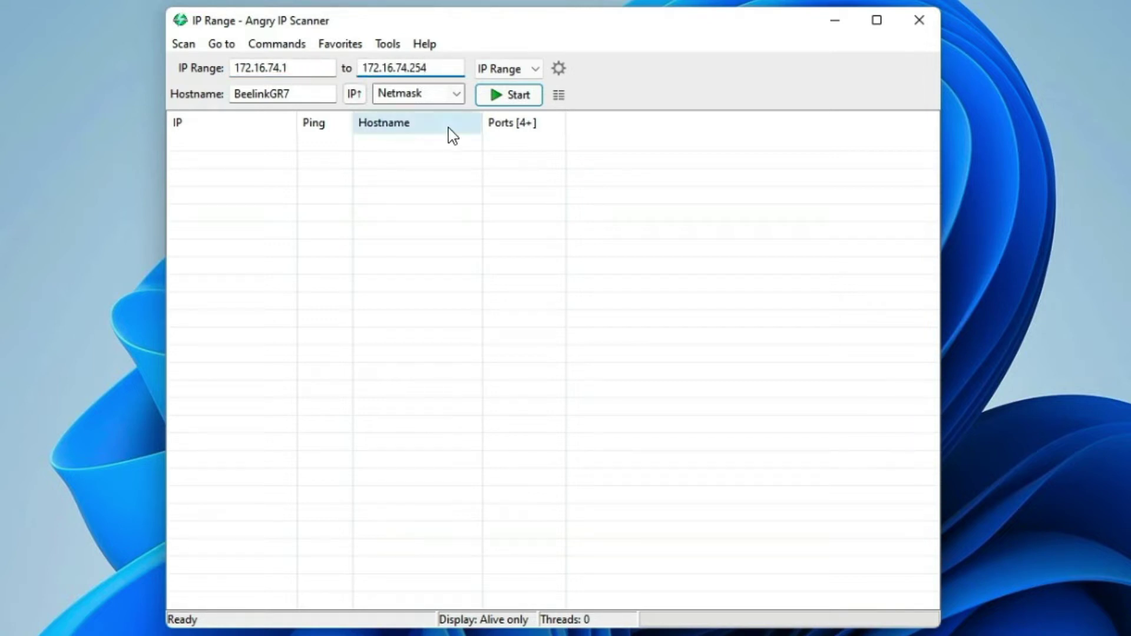
left_click(517, 100)
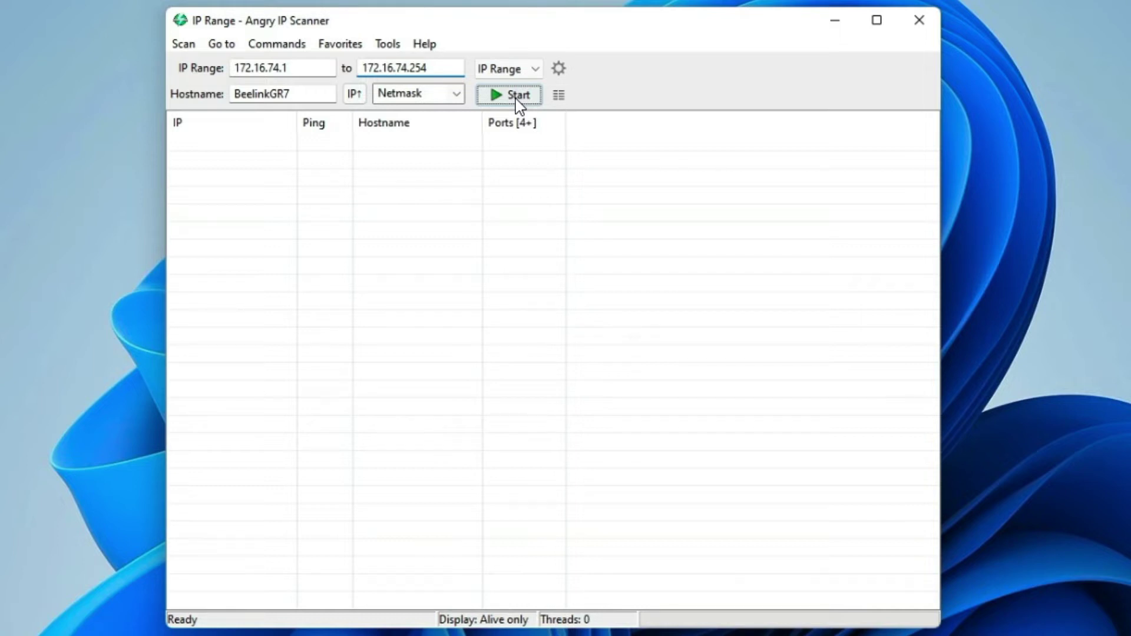
- Scan 172.16.74.1–254, close the statistics summary, and scroll through the 28 live hosts
left_click(517, 99)
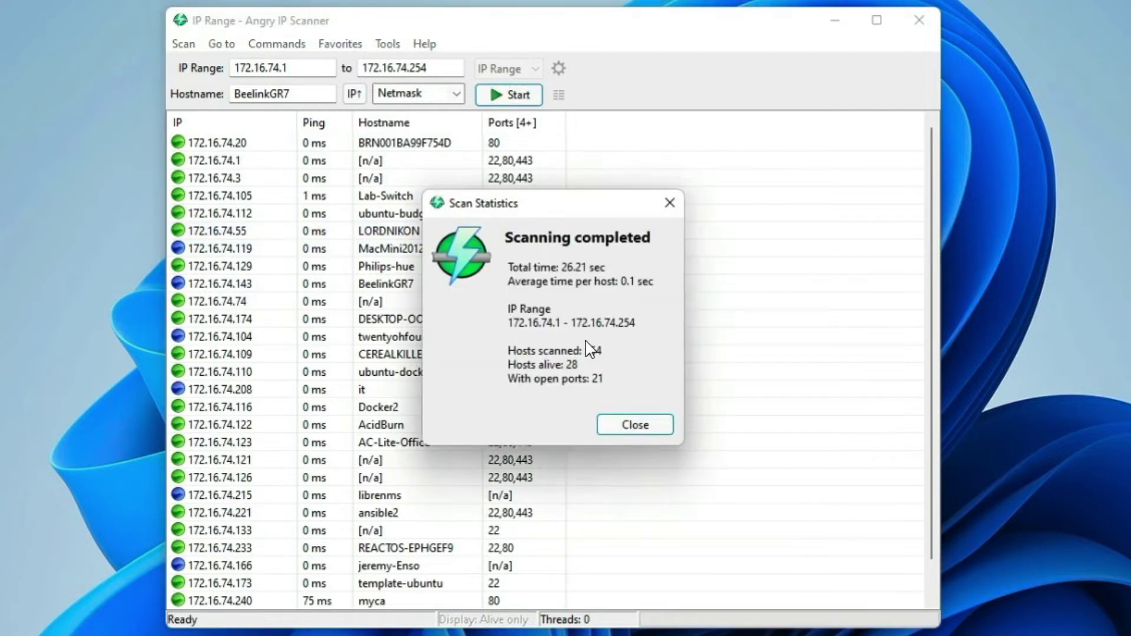
left_click(635, 425)
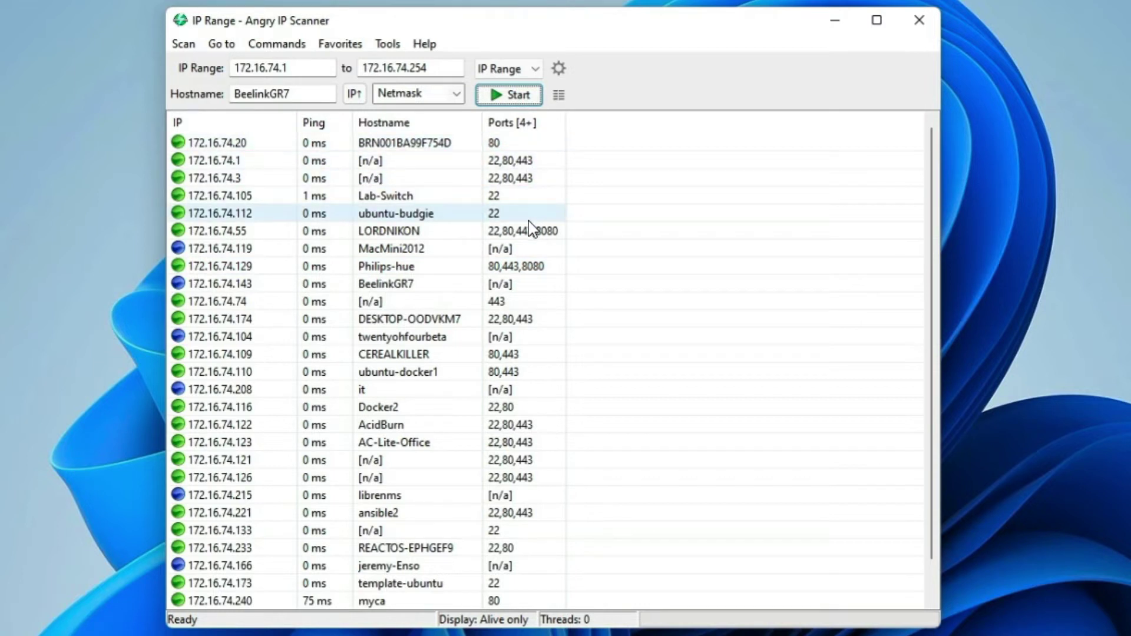
scroll(560, 280, "down", 1)
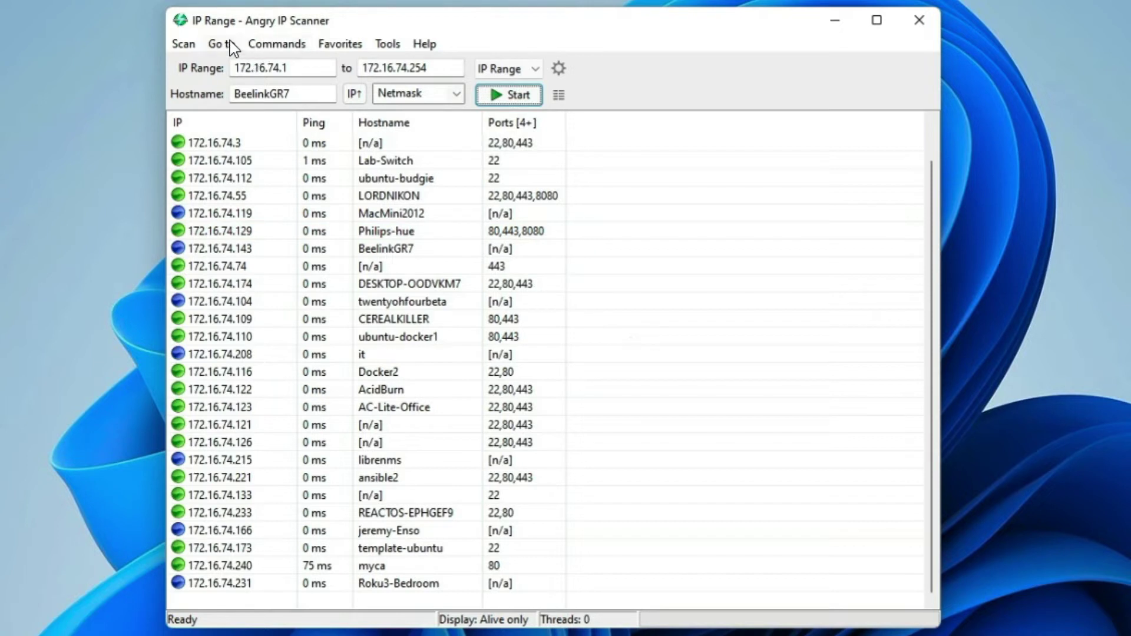
- Move MAC Vendor from Available to Selected fetchers and confirm with OK
left_click(560, 101)
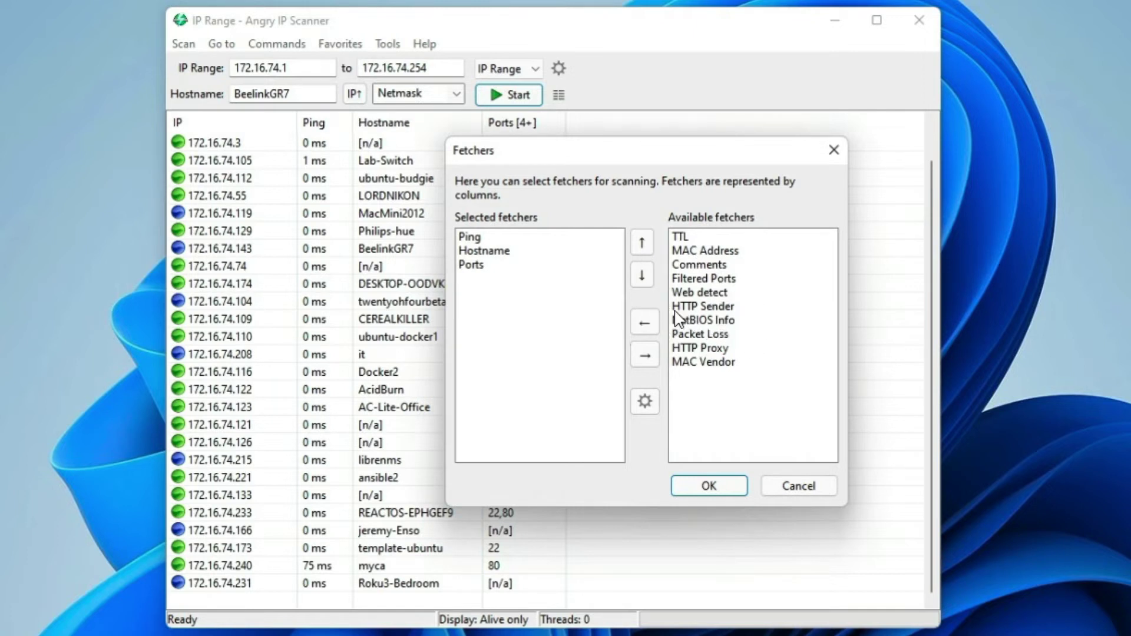
left_click(704, 366)
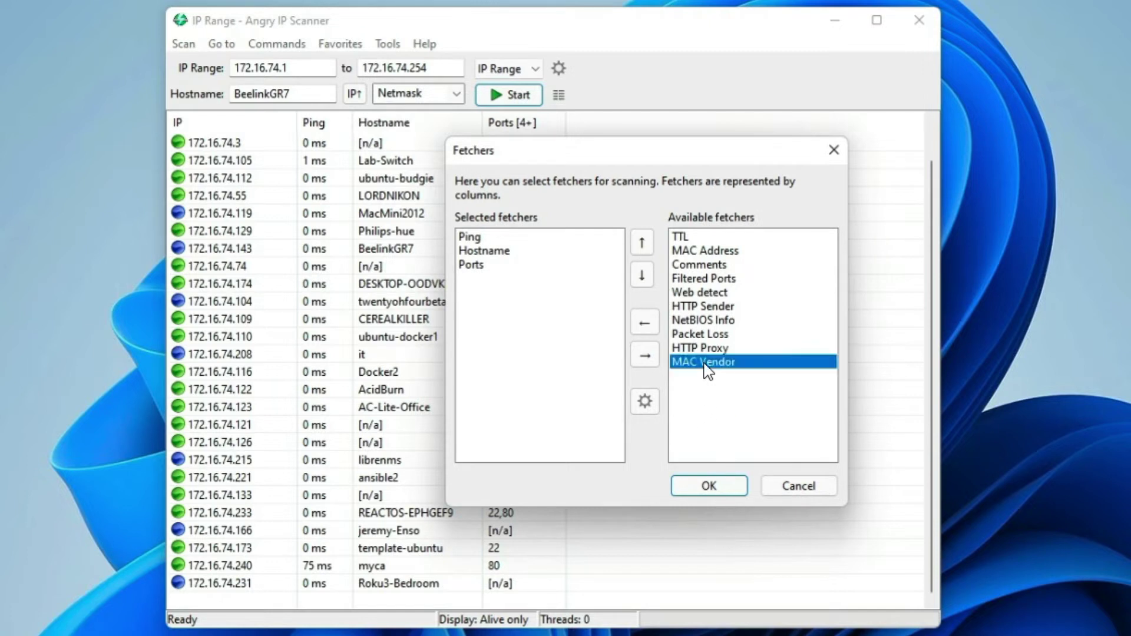
left_click(645, 322)
left_click(721, 485)
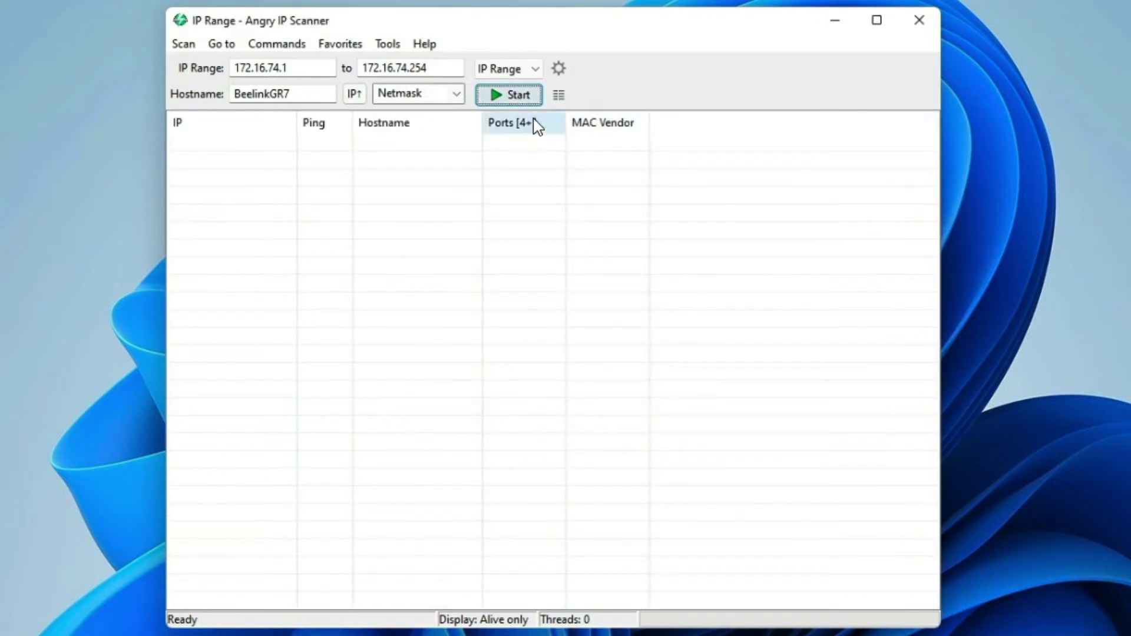
- Rescan the range to fill the MAC Vendor column and close the statistics summary
left_click(517, 97)
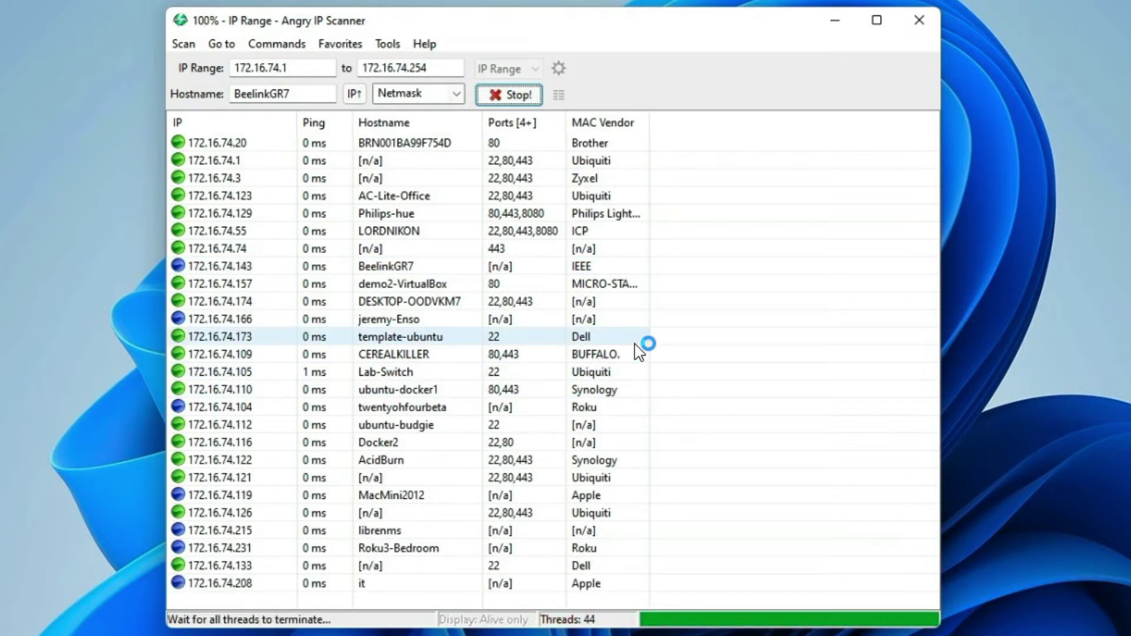
scroll(639, 350, "down", 1)
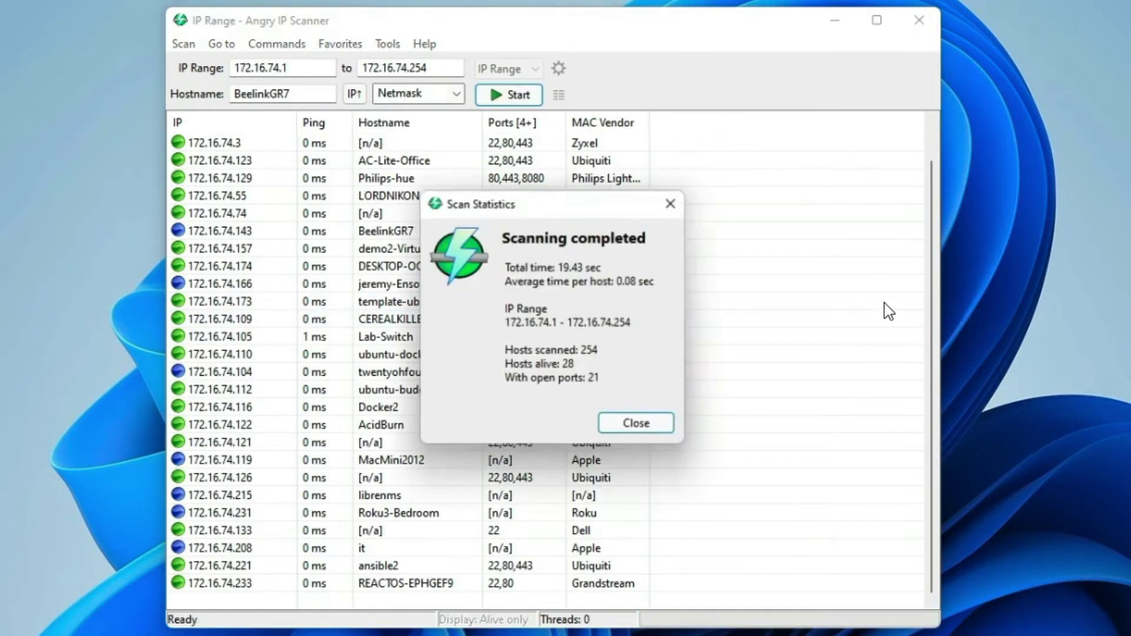
left_click(648, 433)
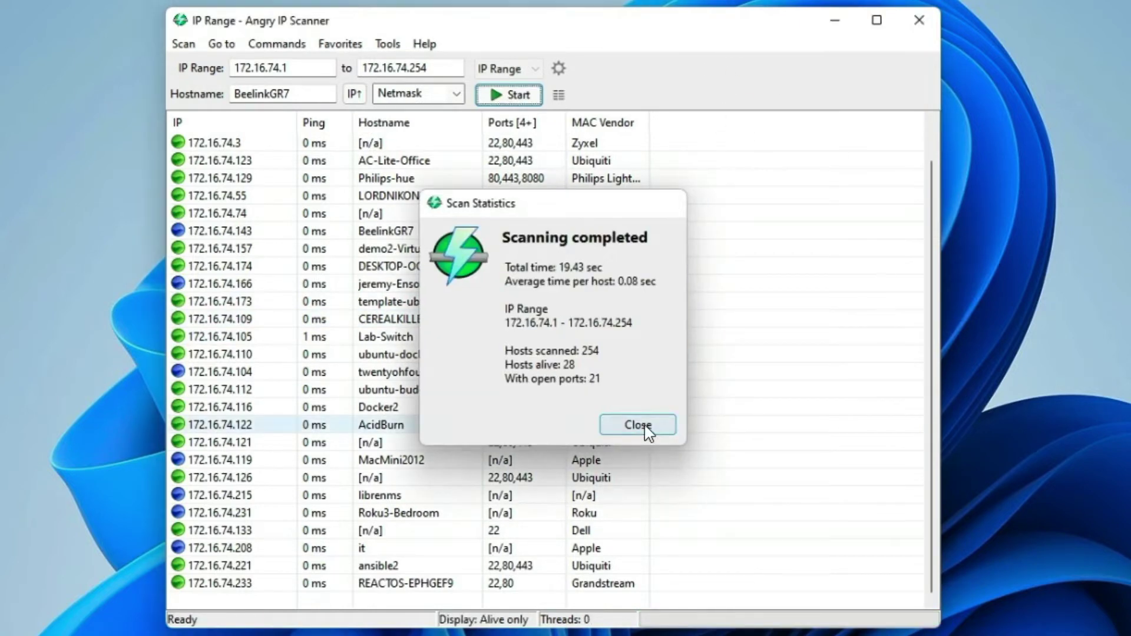
right_click(617, 124)
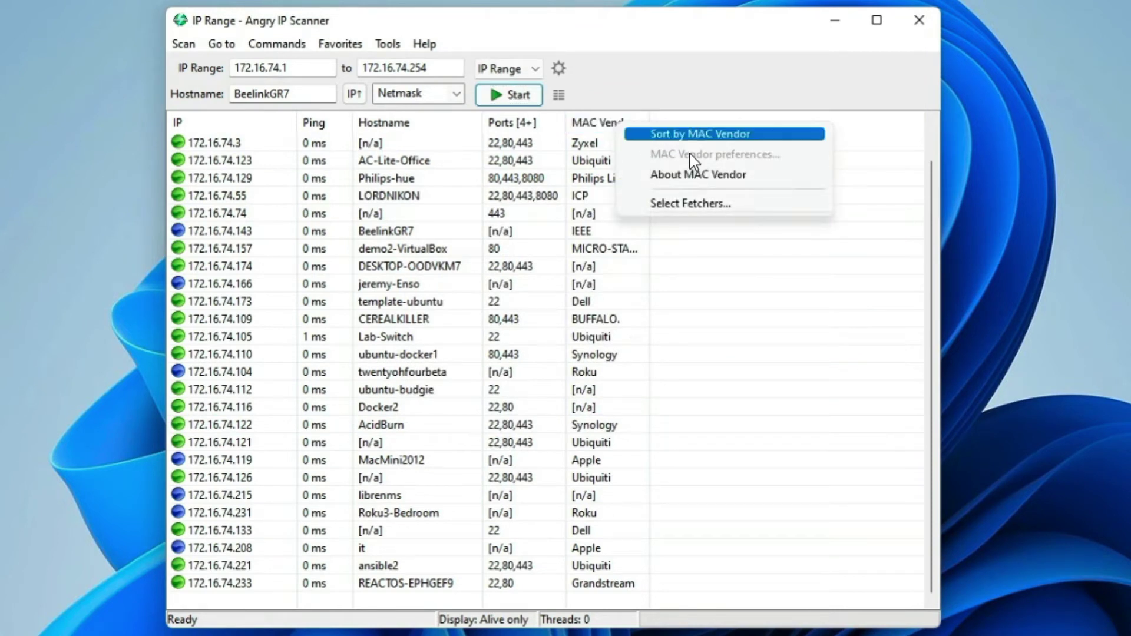
- Sort results by MAC Vendor, then select the 172.16.74.74 and LORDNIKON host rows
left_click(629, 74)
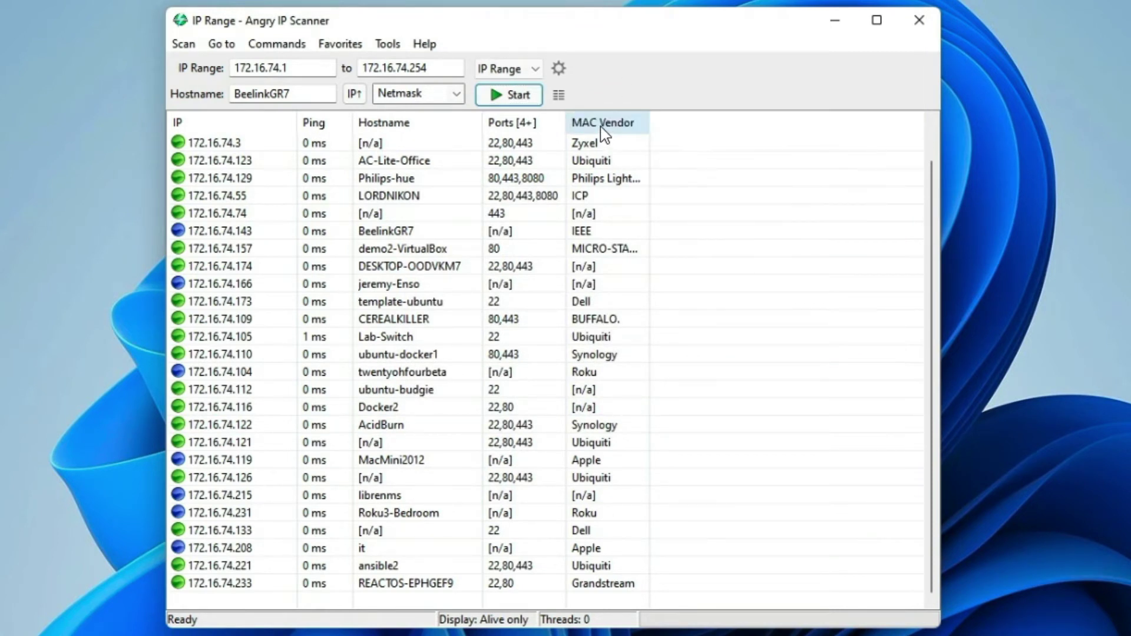
right_click(603, 124)
left_click(653, 137)
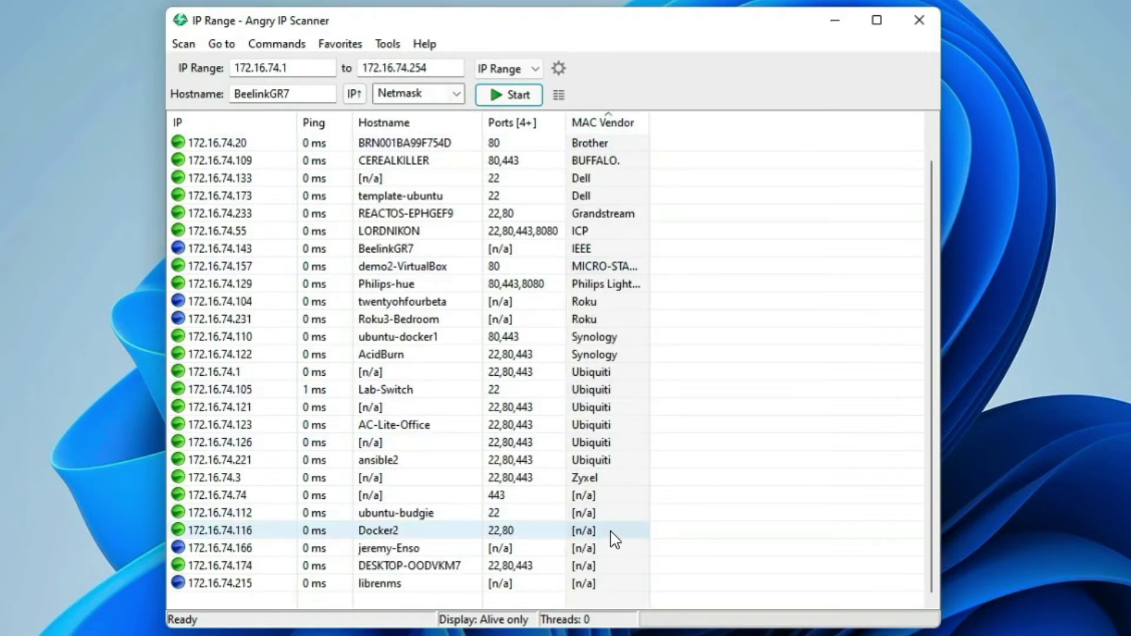
left_click(600, 498)
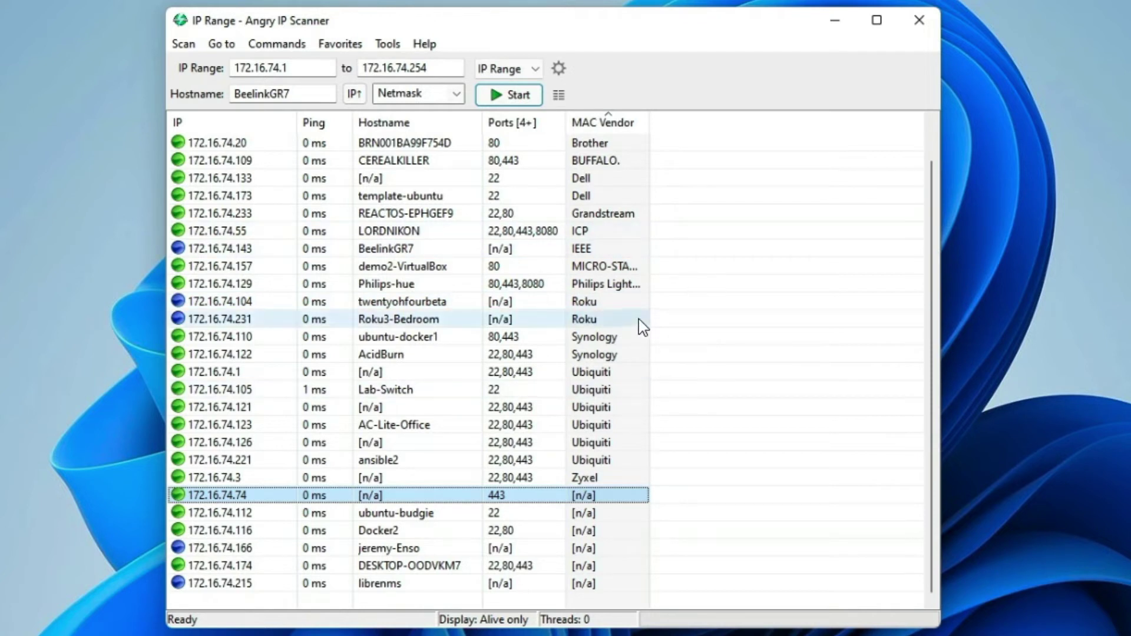
left_click(594, 231)
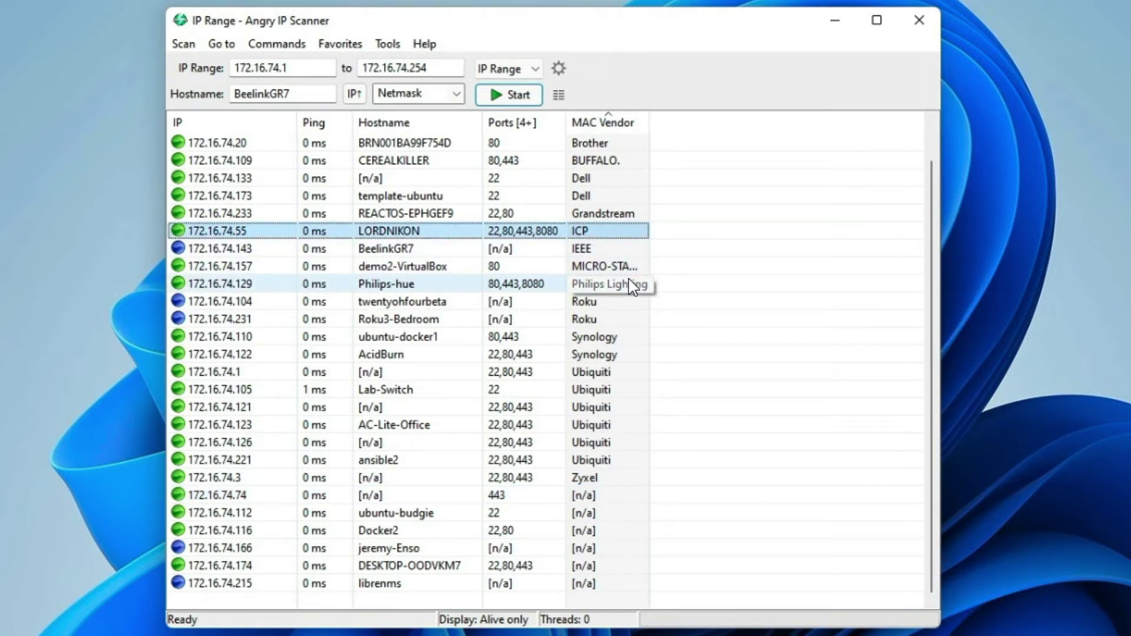
scroll(633, 287, "up", 1)
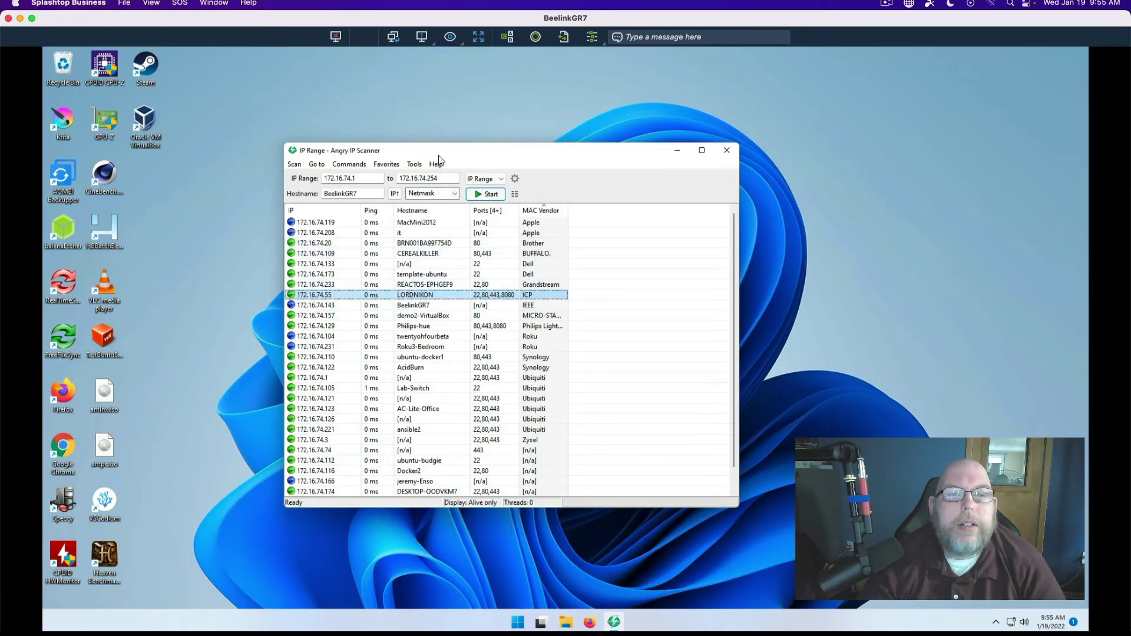
left_click(350, 165)
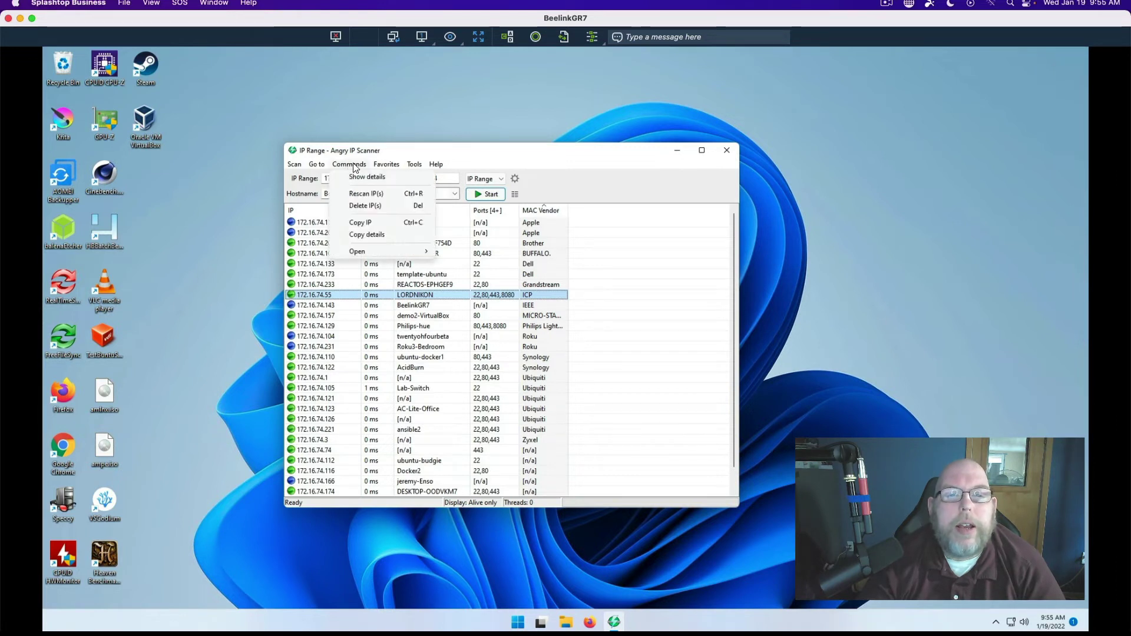
left_click(397, 155)
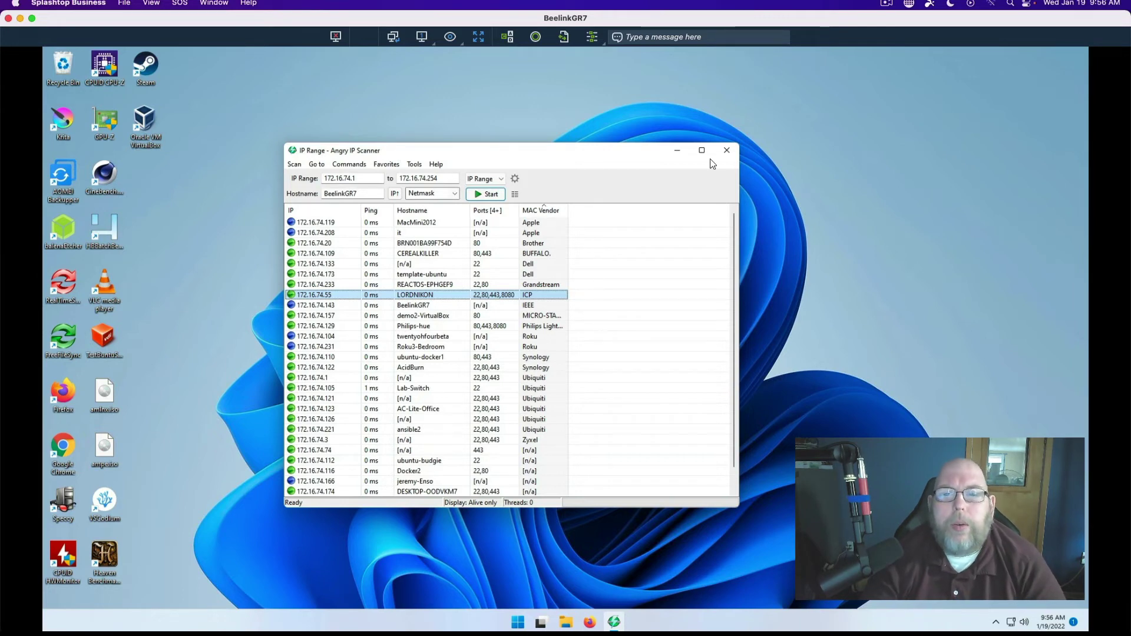
- Close Angry IP Scanner and search Google for 'advanced ip scanner' in Firefox
left_click(725, 150)
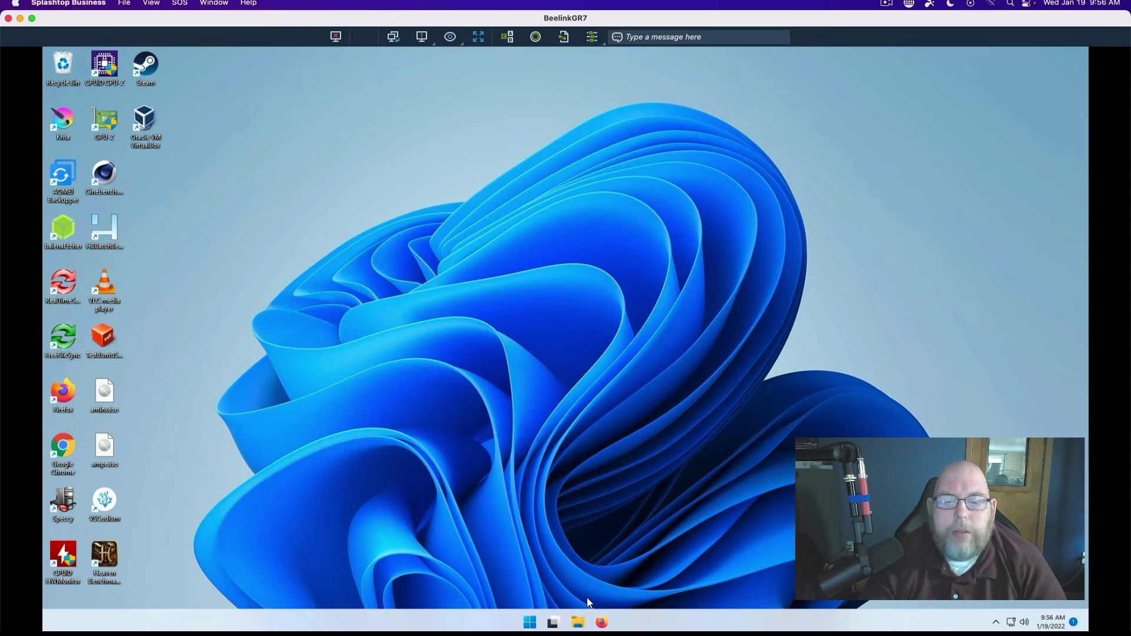
left_click(601, 623)
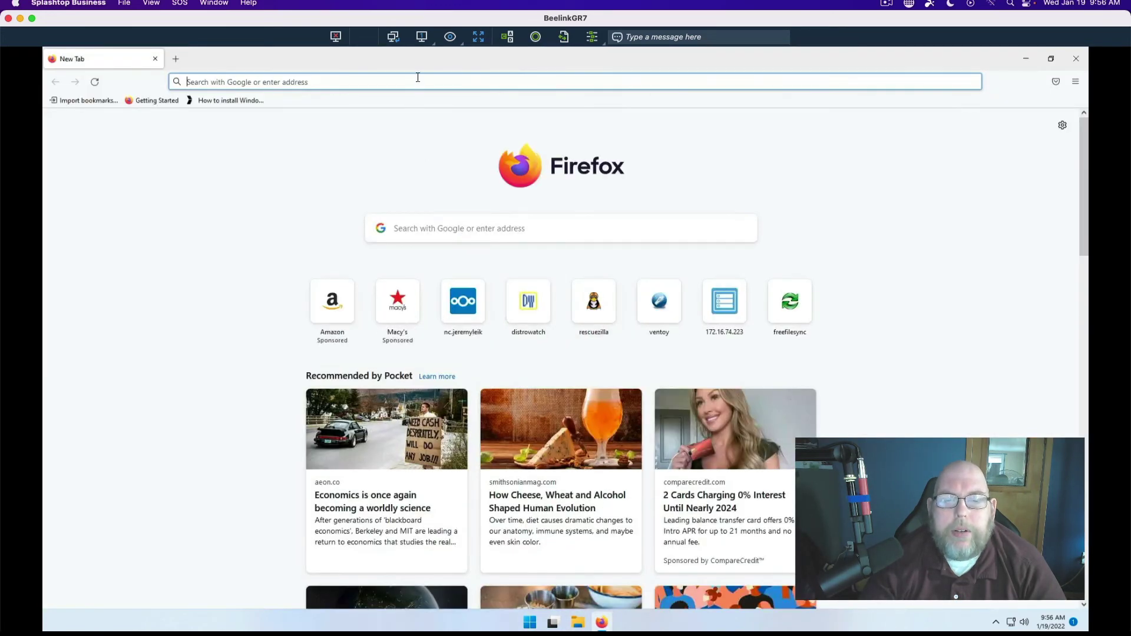
left_click(424, 82)
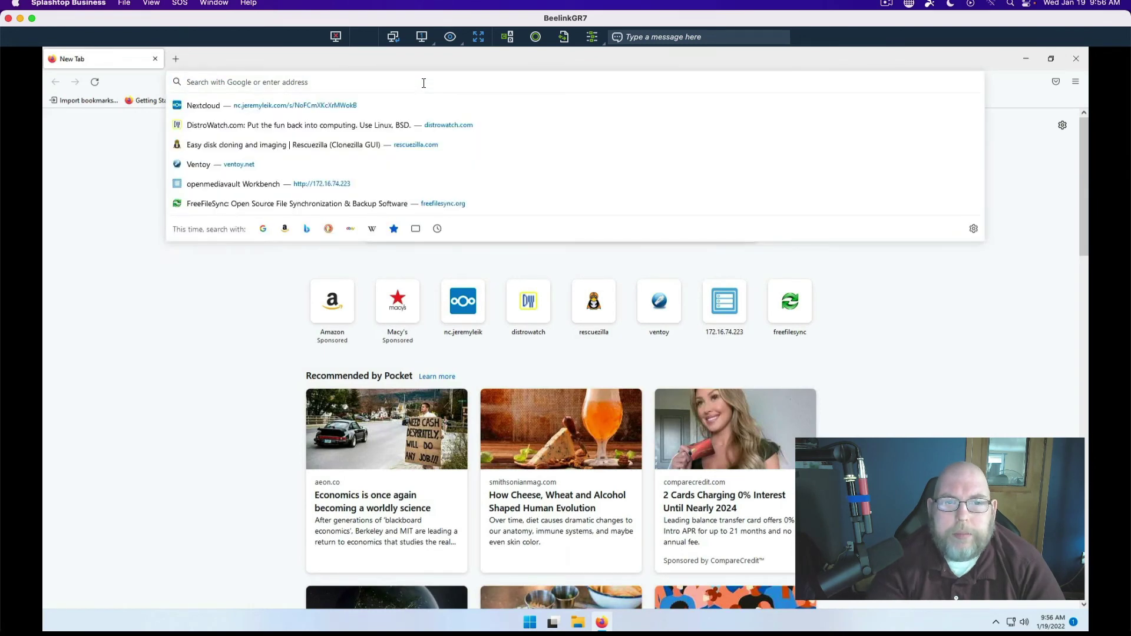
type("advanced ip scanner")
key("Return")
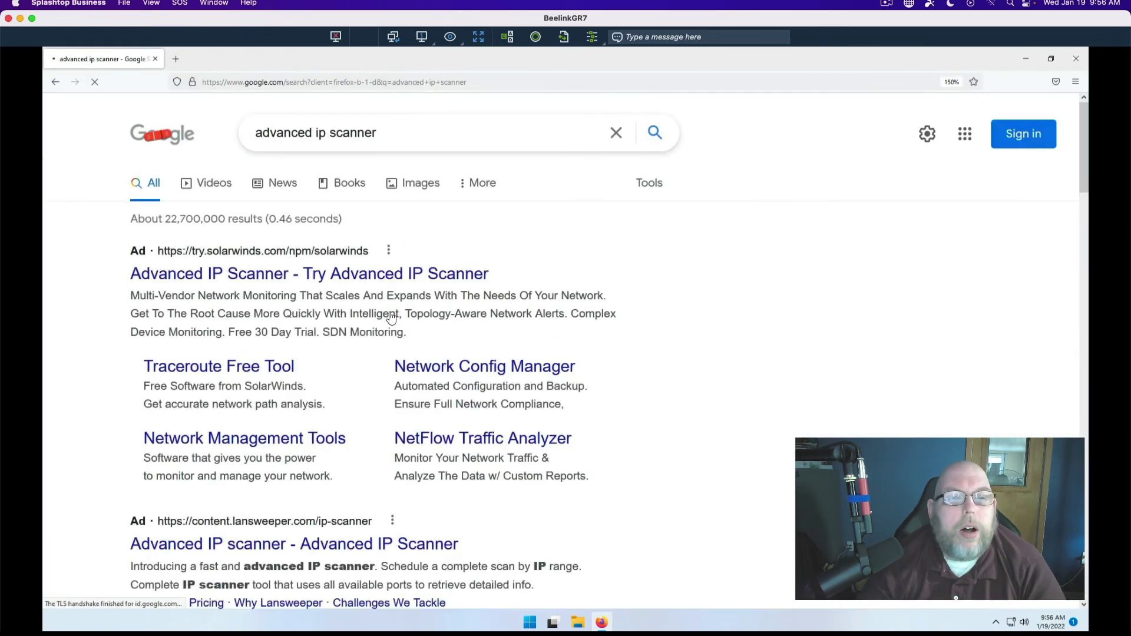
- Open the advanced-ip-scanner.com result and scroll through the site
scroll(358, 443, "down", 2)
scroll(358, 443, "down", 2)
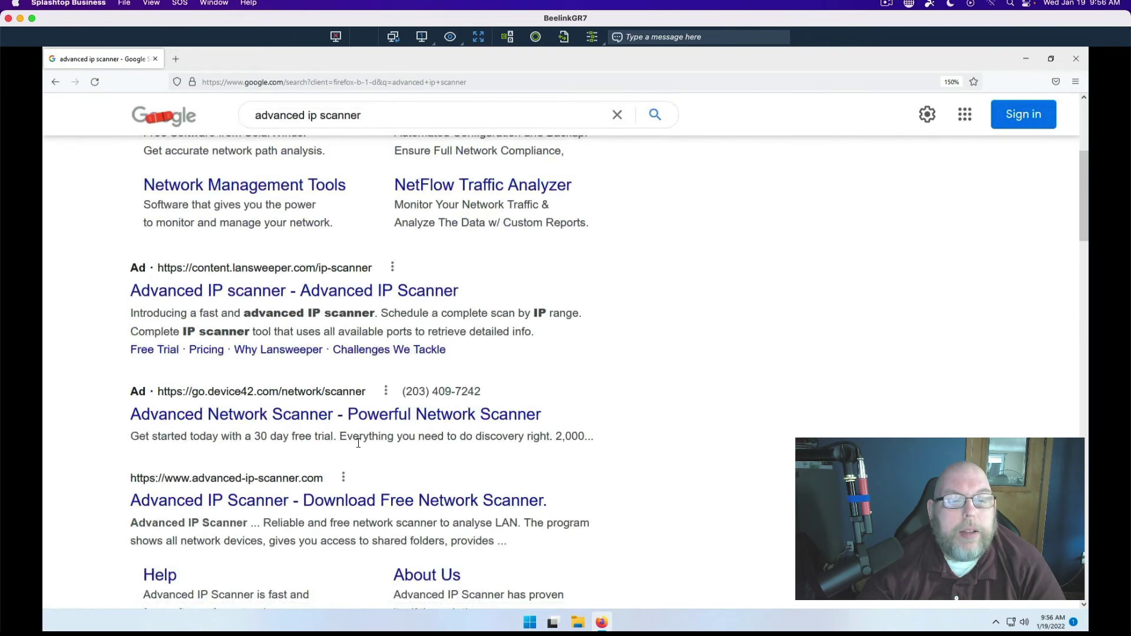
scroll(358, 443, "down", 1)
left_click(353, 463)
scroll(746, 295, "down", 1)
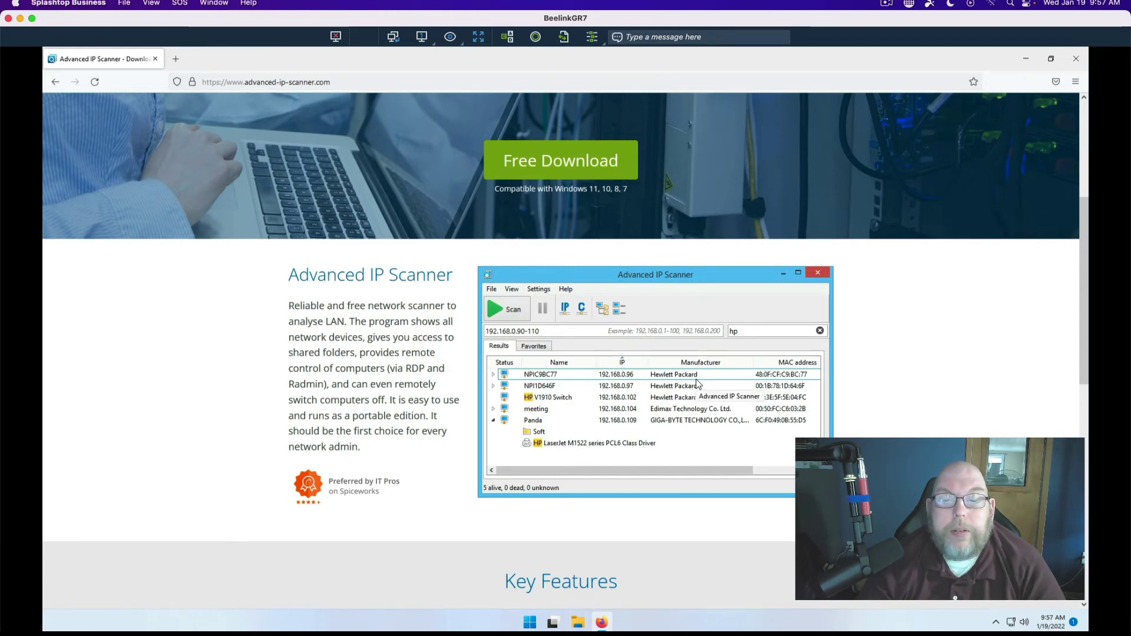
scroll(698, 383, "down", 1)
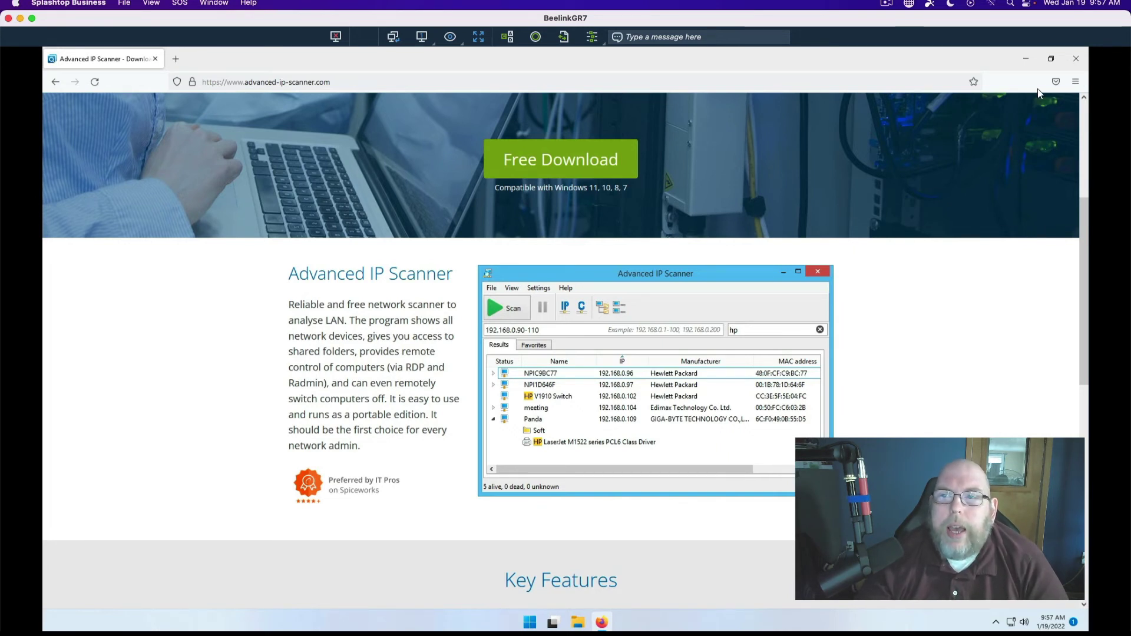
- Close Firefox to return to the Windows desktop
left_click(1074, 61)
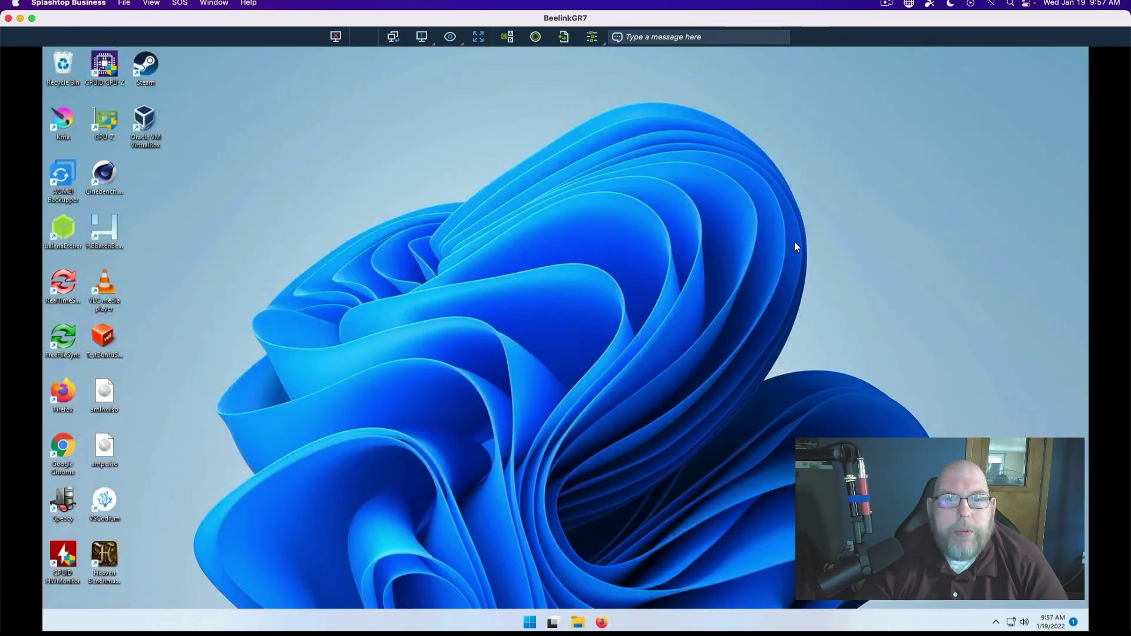